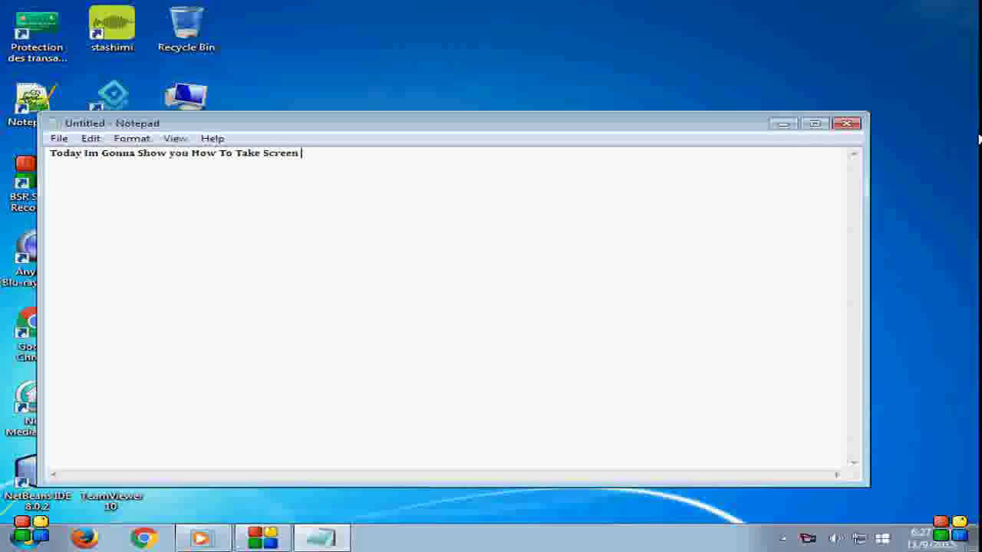
Complete the first line of the note so it ends with "Screen shots In Windows 7"
{"action": "type", "text": "shots In "}
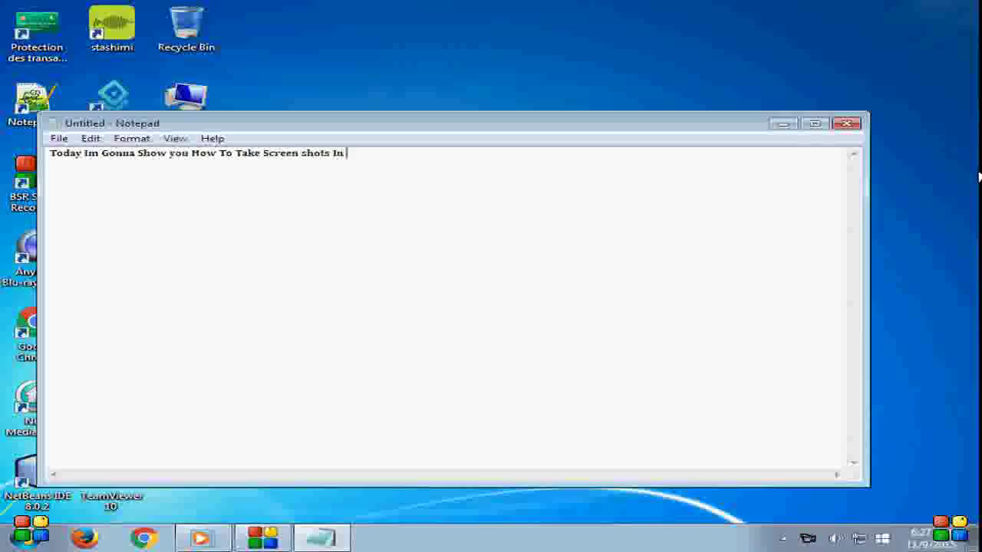
{"action": "type", "text": "Windows 7"}
{"action": "key", "text": "BackSpace"}
{"action": "type", "text": "7"}
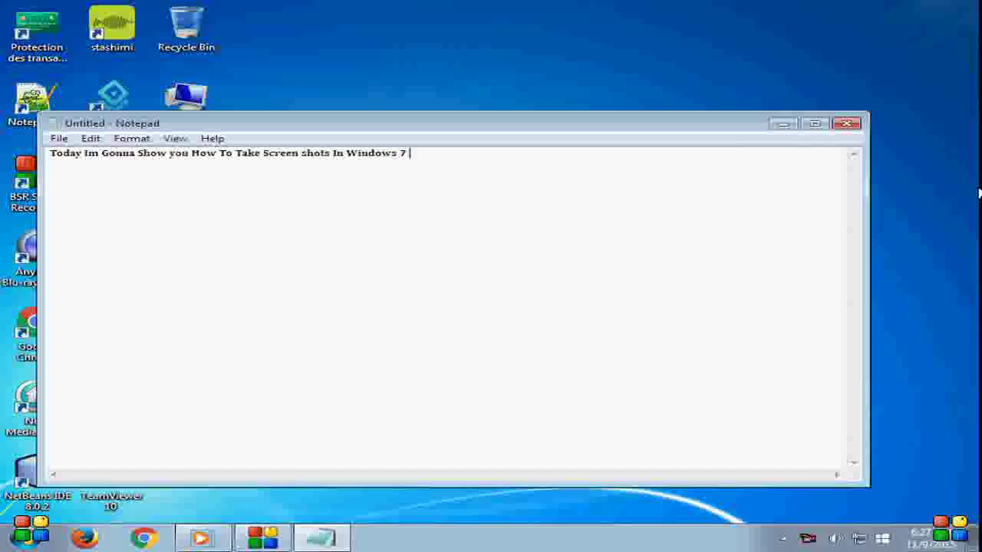
Add a second line to the note reading "Step click on windows"
{"action": "key", "text": "Return"}
{"action": "type", "text": "ST"}
{"action": "key", "text": "BackSpace"}
{"action": "type", "text": "tay"}
{"action": "key", "text": "BackSpace"}
{"action": "key", "text": "BackSpace"}
{"action": "key", "text": "BackSpace"}
{"action": "key", "text": "BackSpace"}
{"action": "key", "text": "BackSpace"}
{"action": "type", "text": "Step"}
{"action": "key", "text": "BackSpace"}
{"action": "key", "text": "BackSpace"}
{"action": "key", "text": "BackSpace"}
{"action": "key", "text": "BackSpace"}
{"action": "type", "text": "Step click on"}
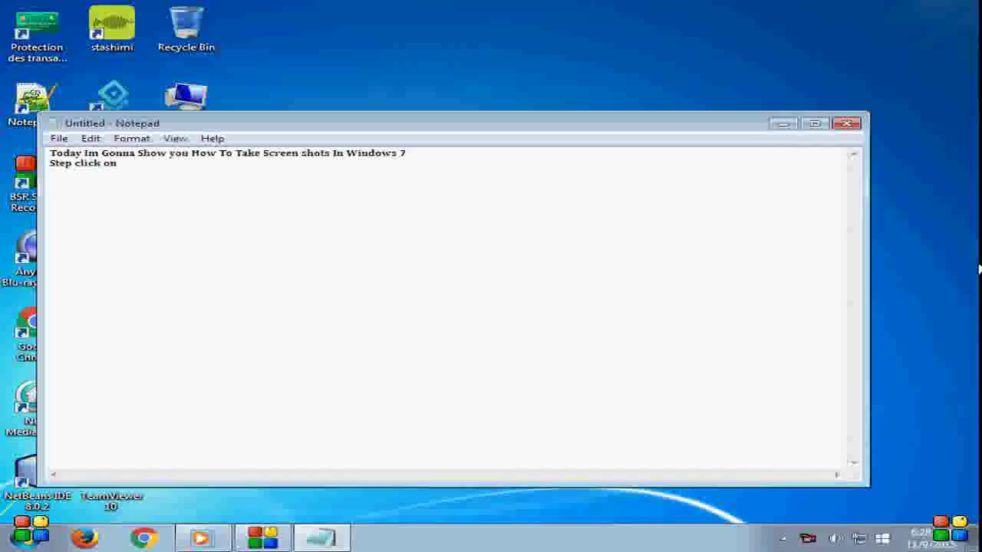
{"action": "type", "text": " windows"}
Show the Start menu briefly, close it and replace "windows" in the second line with "start"
{"action": "key", "text": "super"}
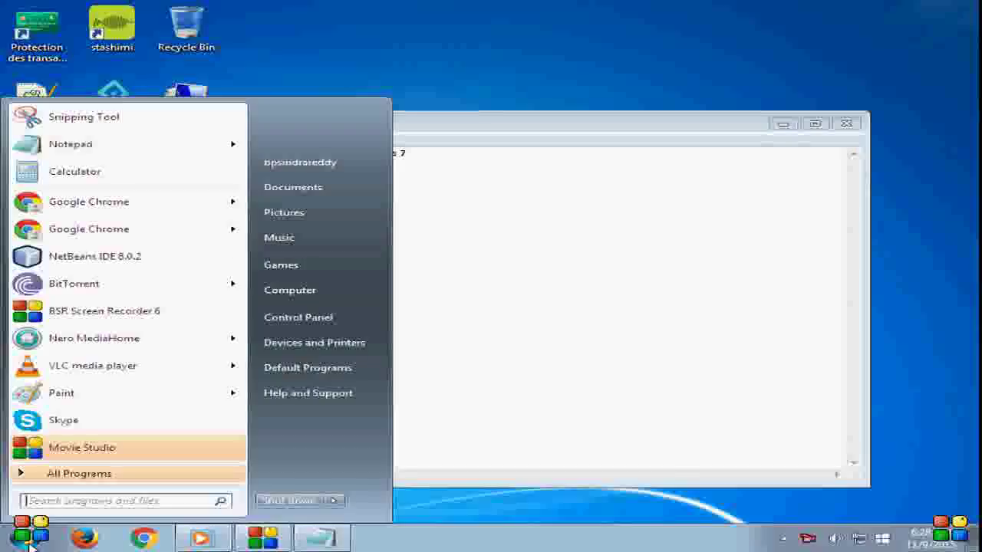
{"action": "key", "text": "Escape"}
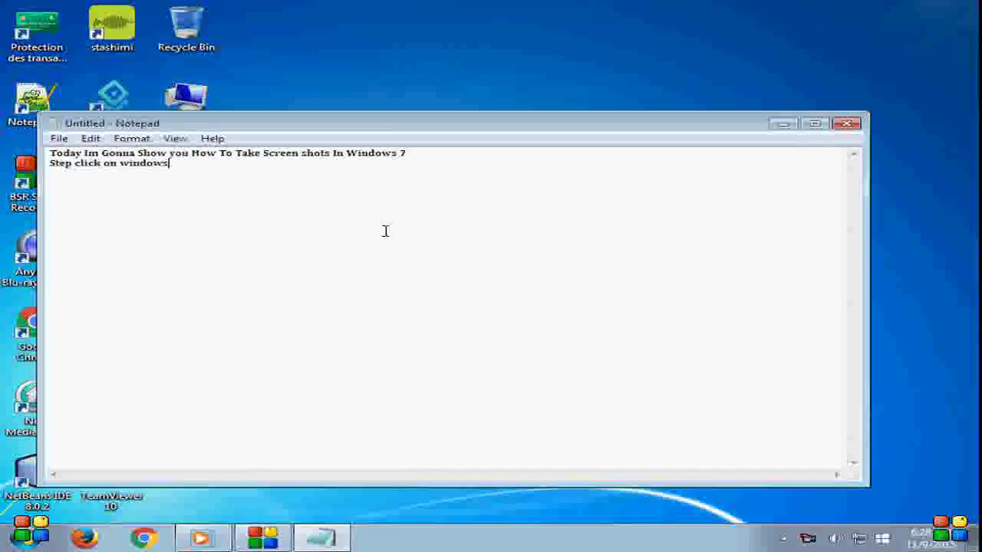
{"action": "key", "text": "BackSpace"}
{"action": "key", "text": "BackSpace"}
{"action": "key", "text": "BackSpace"}
{"action": "key", "text": "BackSpace"}
{"action": "key", "text": "BackSpace"}
{"action": "key", "text": "BackSpace"}
{"action": "key", "text": "BackSpace"}
{"action": "type", "text": "start"}
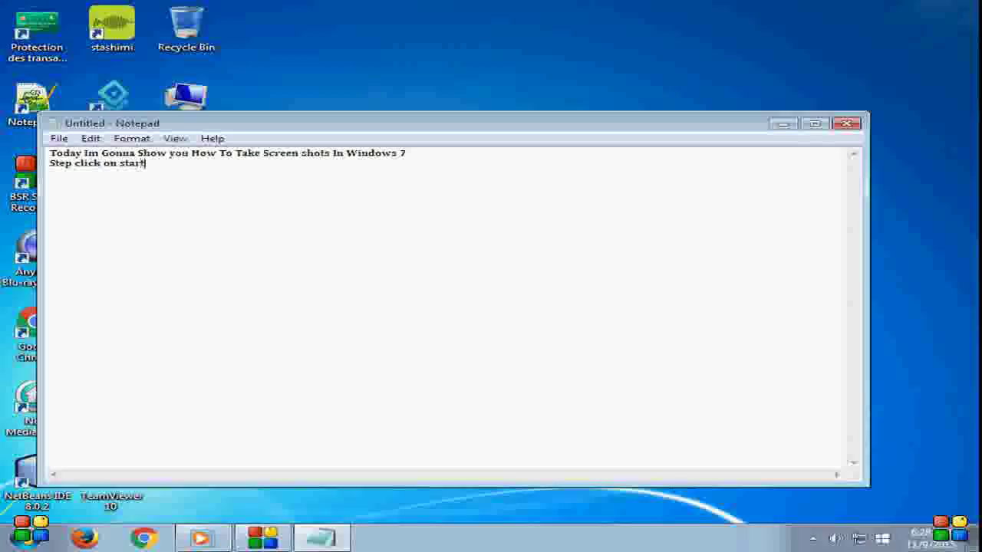
Show the Start menu again, close it and insert the number 1 after "Step" in the second line
{"action": "left_click", "coordinate": [27, 537]}
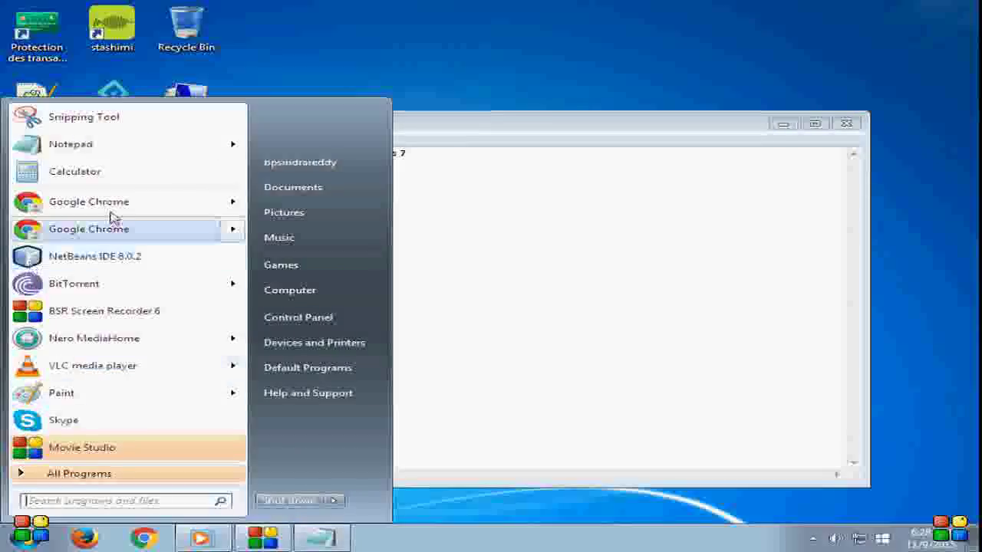
{"action": "key", "text": "Escape"}
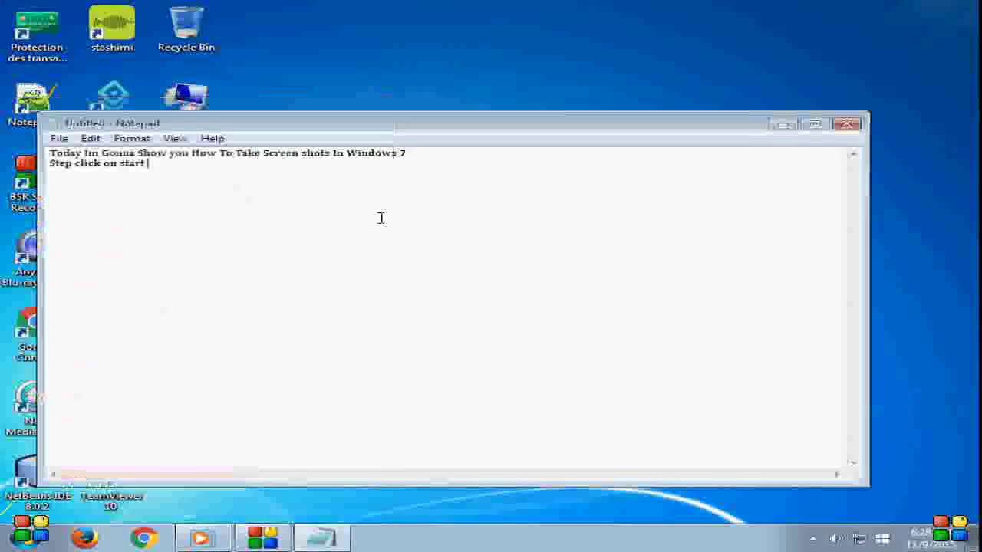
{"action": "key", "text": "Left"}
{"action": "key", "text": "Left"}
{"action": "key", "text": "Left"}
{"action": "key", "text": "Left"}
{"action": "key", "text": "Left"}
{"action": "key", "text": "Left"}
{"action": "key", "text": "Left"}
{"action": "key", "text": "Left"}
{"action": "key", "text": "Left"}
{"action": "key", "text": "Left"}
{"action": "key", "text": "Left"}
{"action": "key", "text": "Left"}
{"action": "key", "text": "Left"}
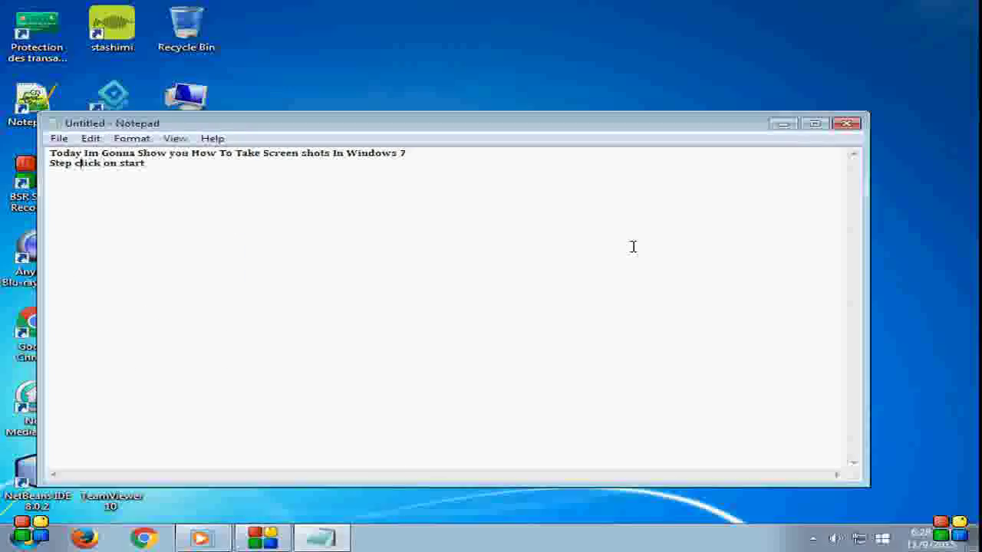
{"action": "type", "text": "1"}
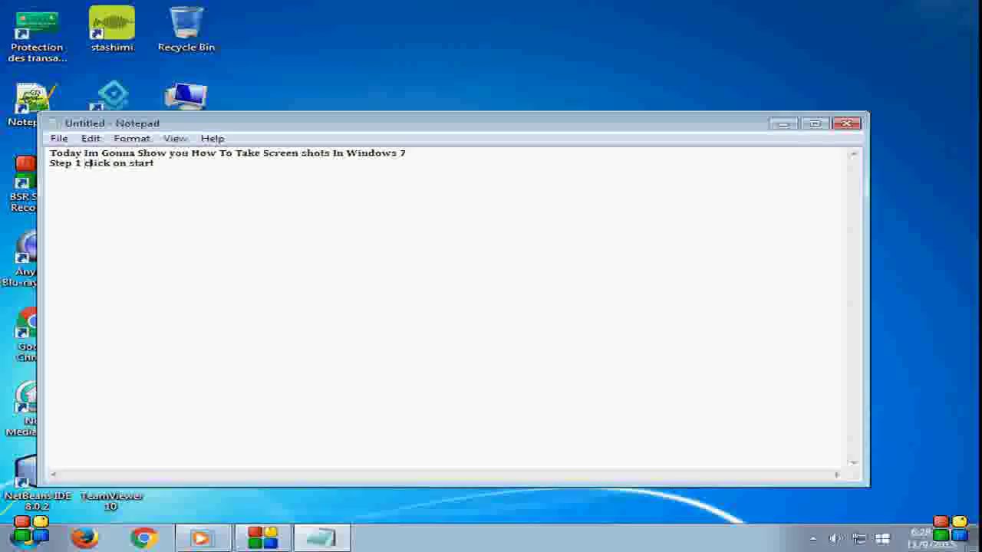
Add a third line to the note reading "Step 2 Search For Snipping Tool"
{"action": "left_click", "coordinate": [155, 163]}
{"action": "type", "text": "Step 2 Search For S"}
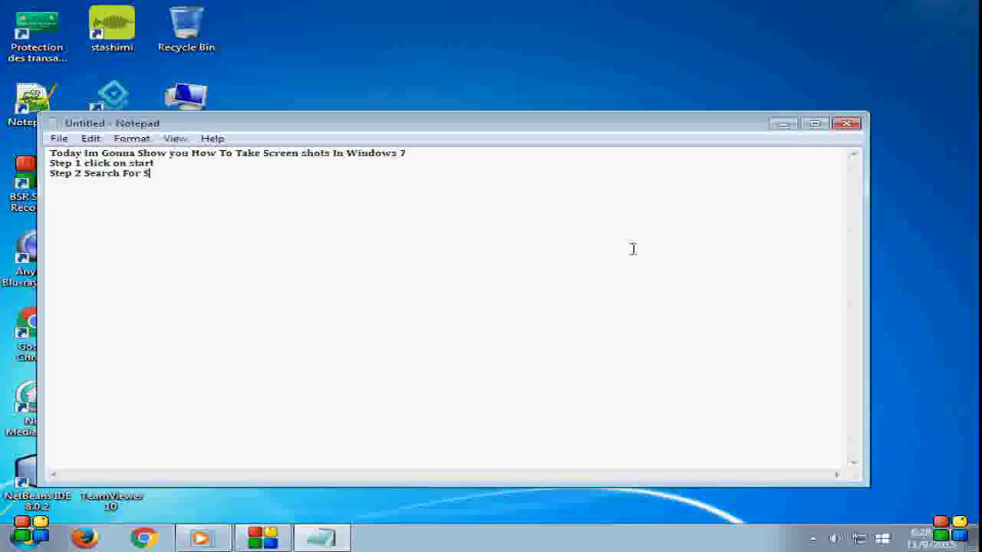
{"action": "type", "text": "nipping Tool"}
{"action": "key", "text": "Return"}
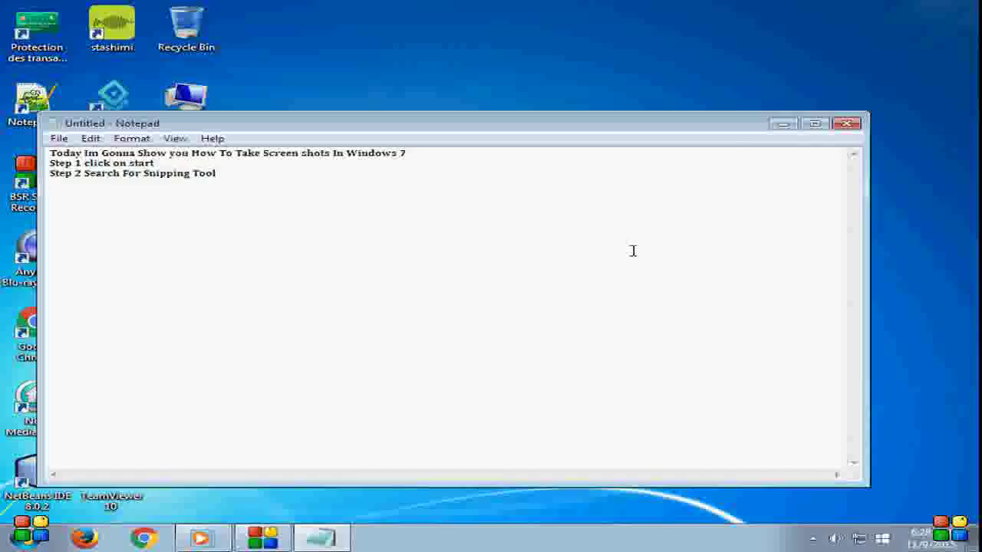
{"action": "type", "text": "Step"}
{"action": "key", "text": "BackSpace"}
{"action": "key", "text": "BackSpace"}
{"action": "type", "text": "p"}
{"action": "key", "text": "BackSpace"}
{"action": "key", "text": "BackSpace"}
{"action": "key", "text": "BackSpace"}
Search the Start menu for "snipping tool" and launch the Snipping Tool
{"action": "key", "text": "super"}
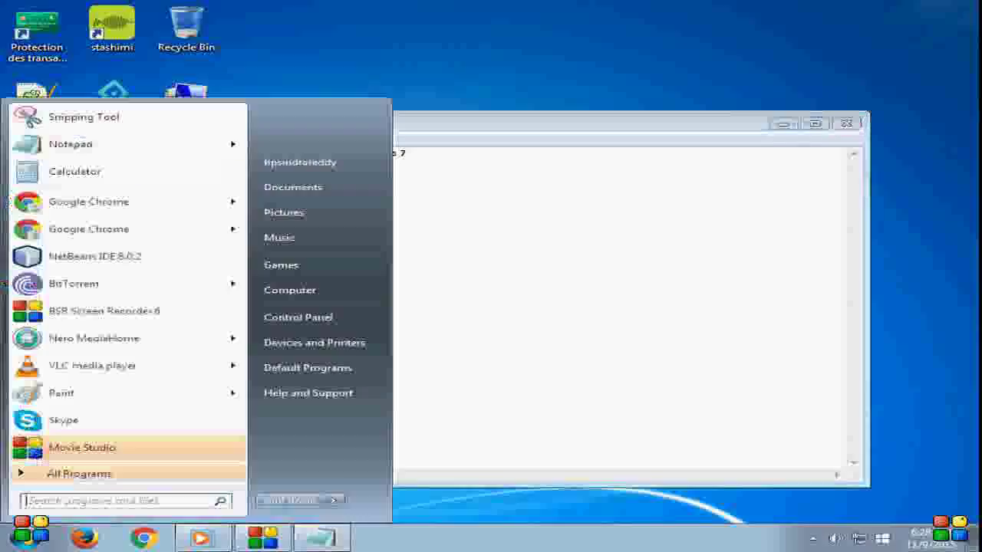
{"action": "type", "text": "snipp"}
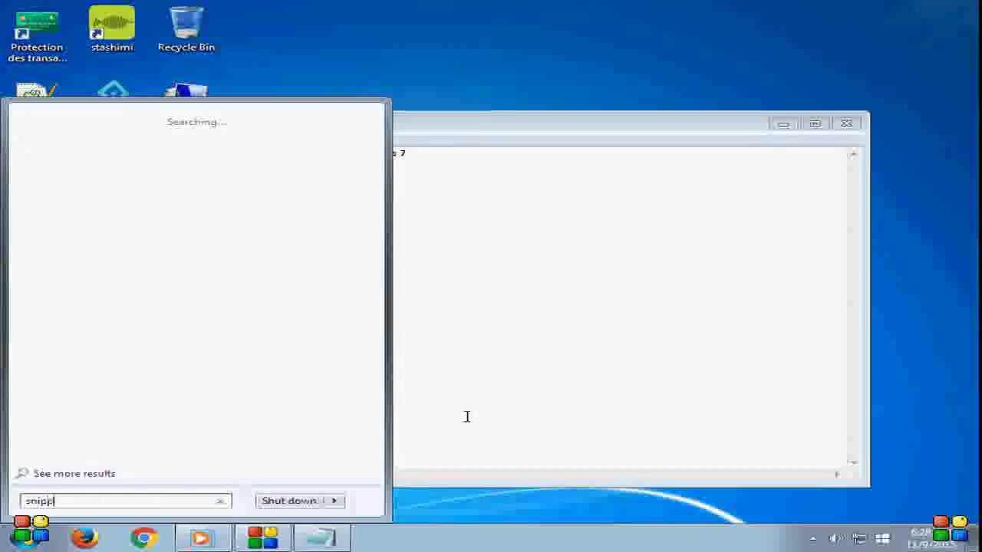
{"action": "type", "text": "ing tool"}
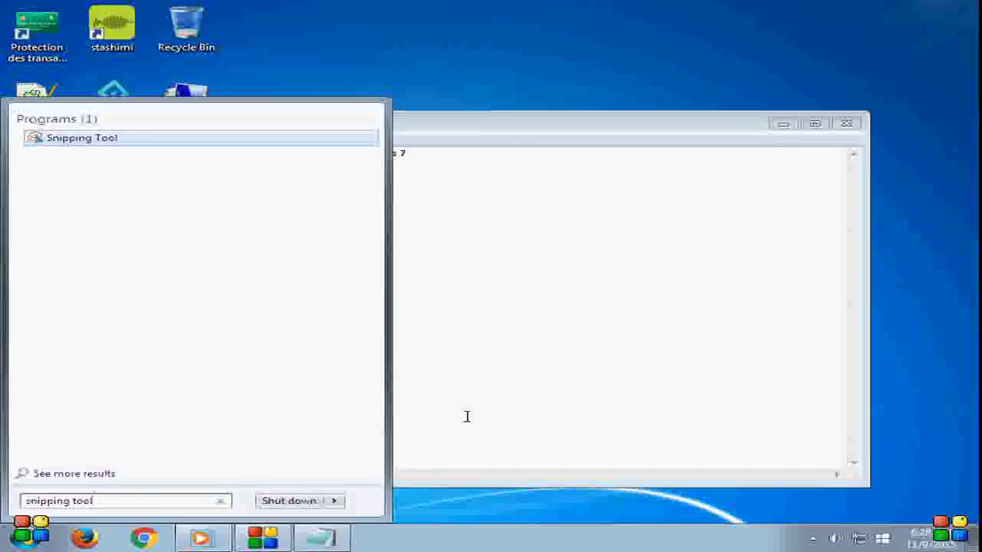
{"action": "left_click", "coordinate": [467, 416]}
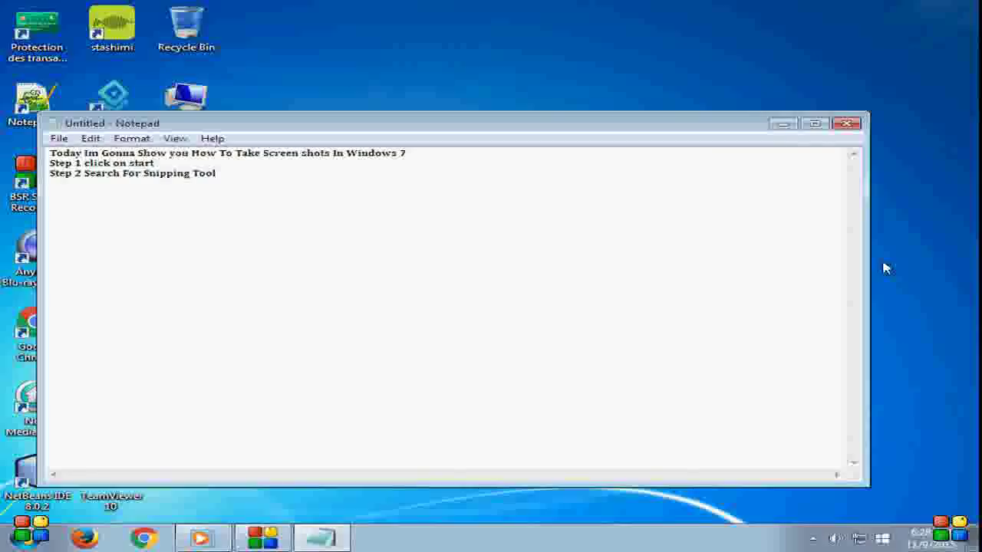
{"action": "key", "text": "Return"}
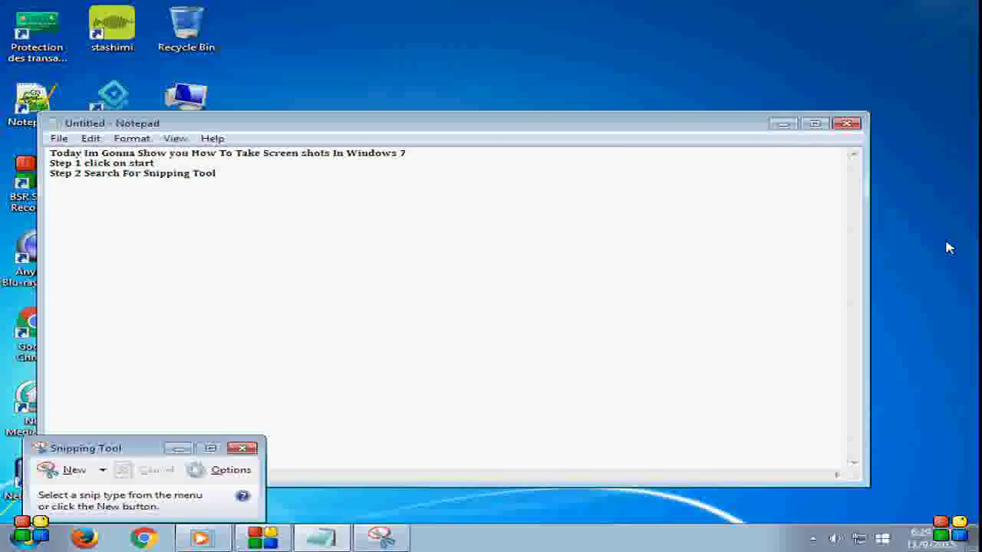
Add the line "Step 3 now click on snipping tool window" to the note
{"action": "type", "text": "Steo"}
{"action": "key", "text": "BackSpace"}
{"action": "type", "text": "p 3 now St"}
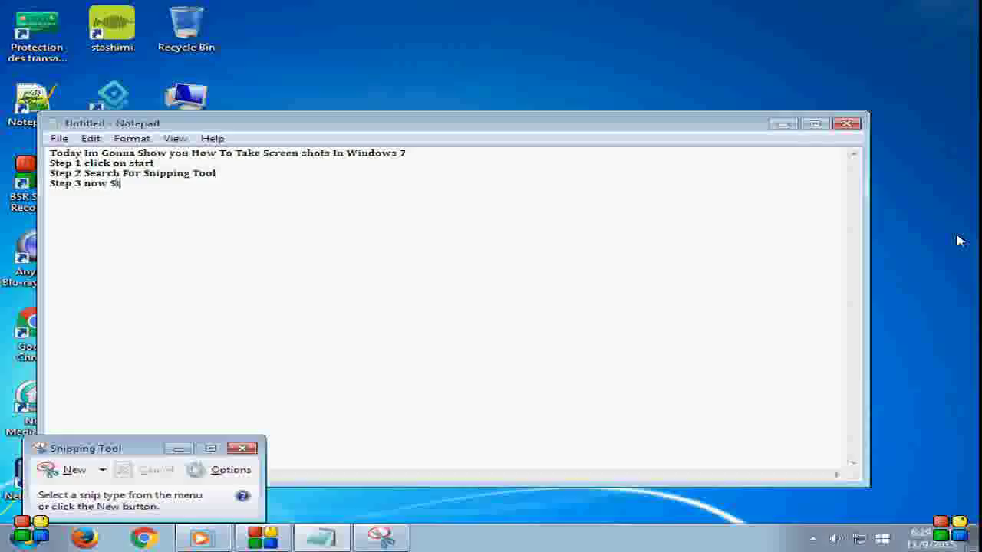
{"action": "type", "text": "elect ne"}
{"action": "key", "text": "BackSpace"}
{"action": "key", "text": "BackSpace"}
{"action": "key", "text": "BackSpace"}
{"action": "key", "text": "BackSpace"}
{"action": "key", "text": "BackSpace"}
{"action": "key", "text": "BackSpace"}
{"action": "key", "text": "BackSpace"}
{"action": "key", "text": "BackSpace"}
{"action": "key", "text": "BackSpace"}
{"action": "type", "text": "click on snippin"}
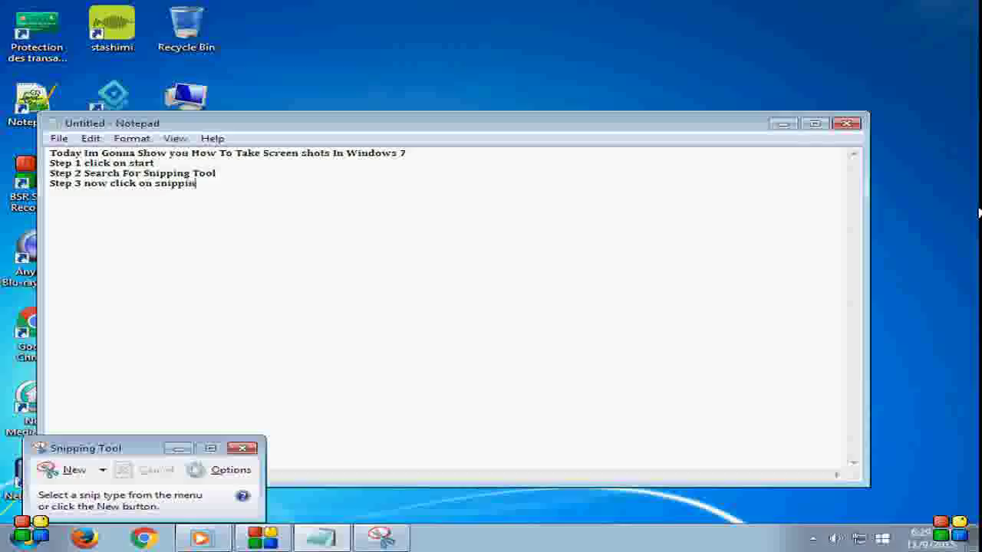
{"action": "type", "text": "g tool window"}
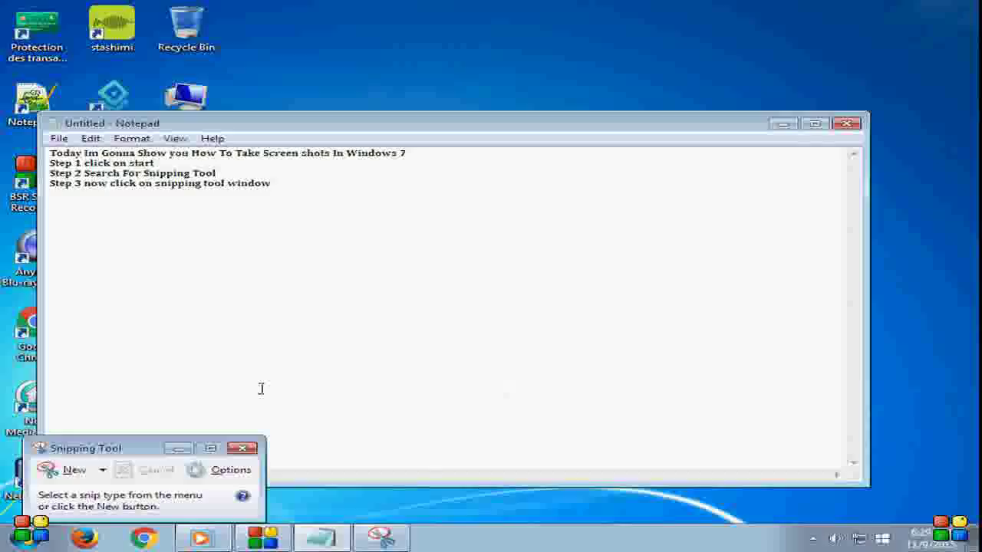
Move the Snipping Tool window above the note and add the line "step 4 Select new" in Notepad
{"action": "left_click_drag", "start_coordinate": [128, 450], "coordinate": [539, 49]}
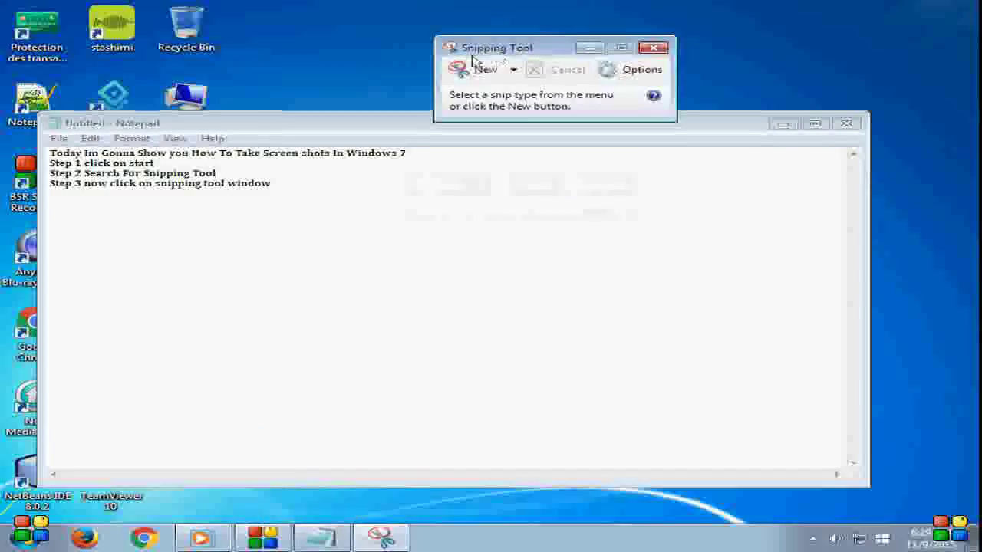
{"action": "left_click", "coordinate": [320, 197]}
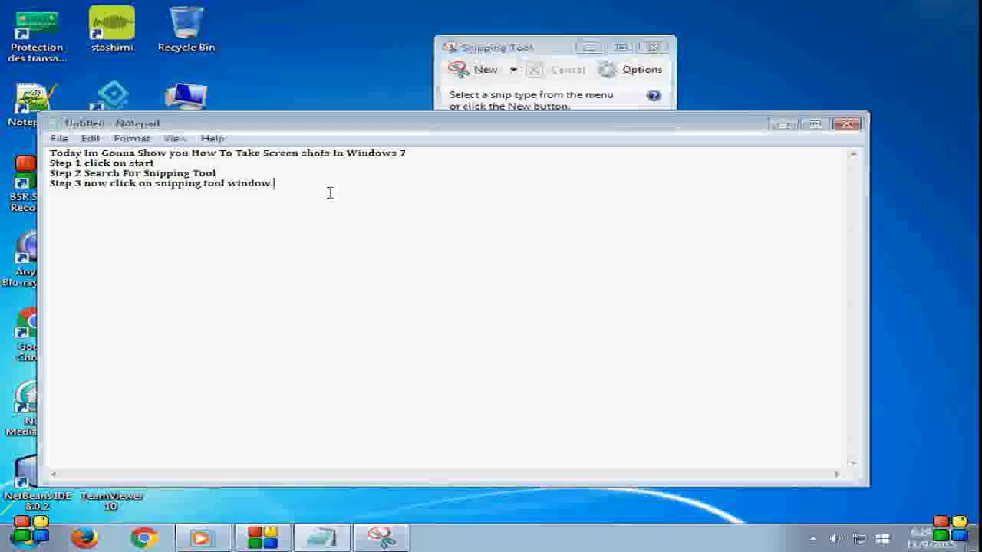
{"action": "key", "text": "Return"}
{"action": "type", "text": "step "}
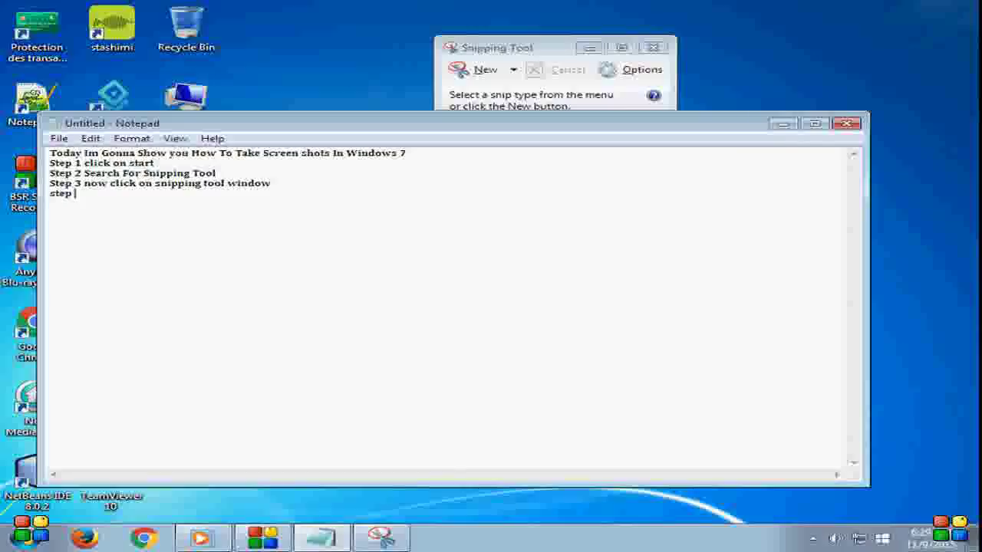
{"action": "type", "text": "4 Select new"}
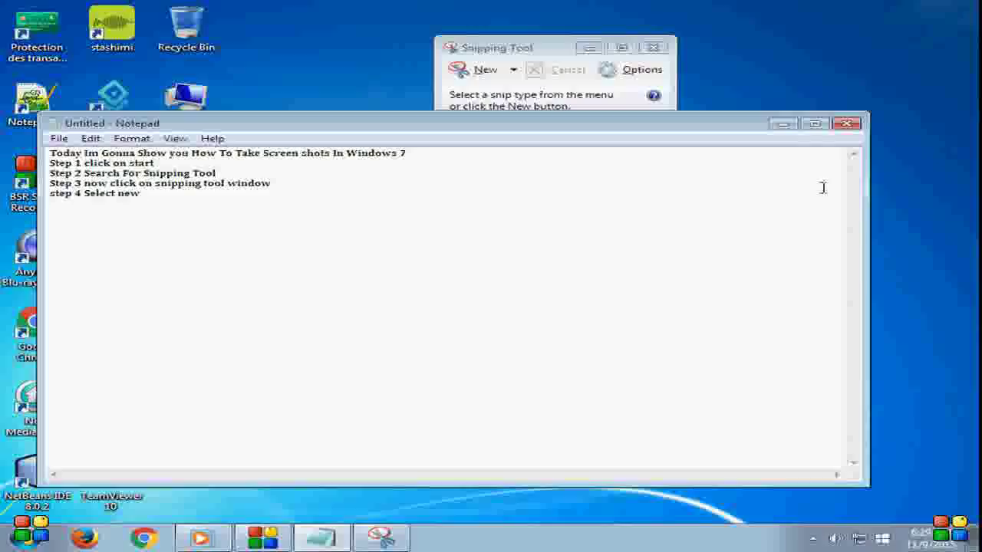
Add the line "step 5 drag the cursor till where you want to take sreen shot" to the note
{"action": "key", "text": "Return"}
{"action": "type", "text": "step 5 drag the s"}
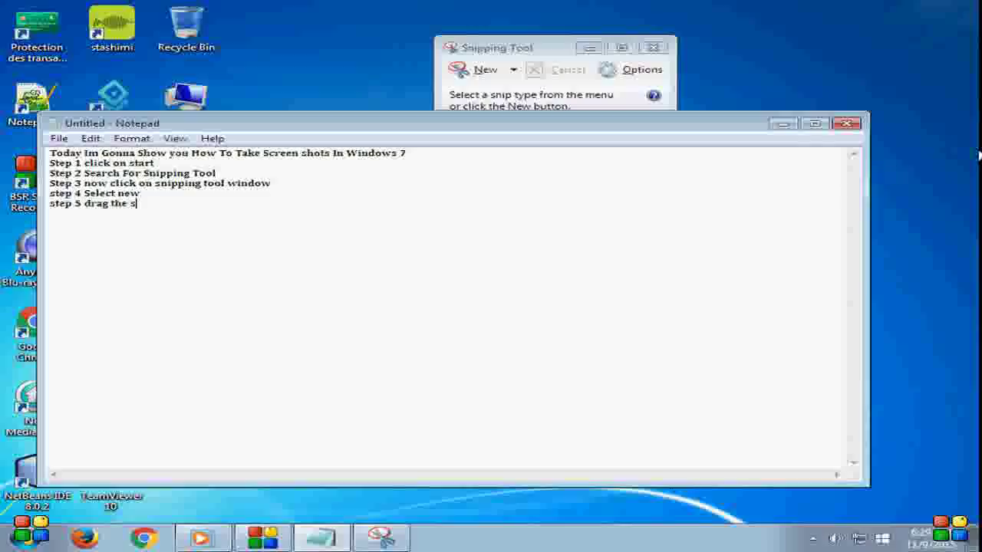
{"action": "type", "text": "ru"}
{"action": "type", "text": "urso"}
{"action": "type", "text": "r till where "}
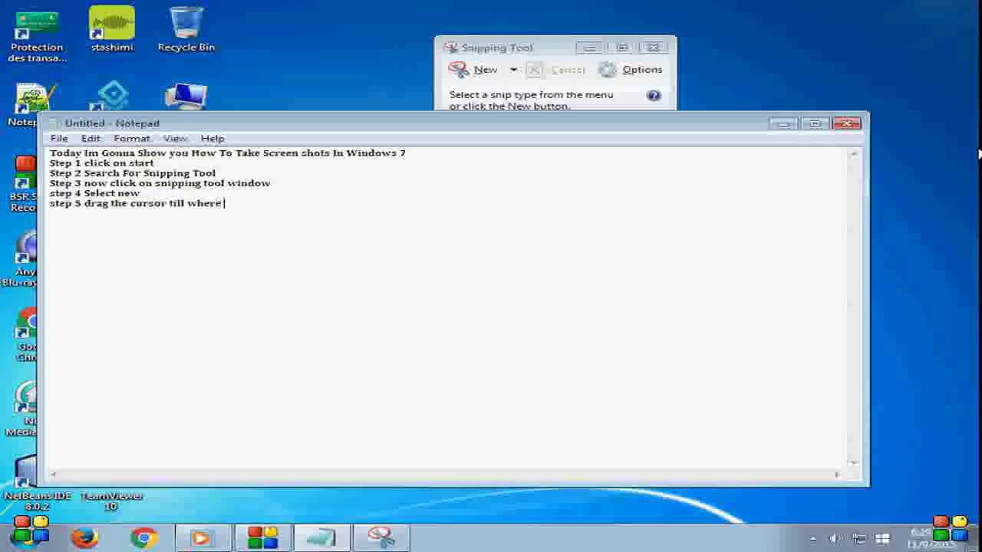
{"action": "type", "text": "you wont to "}
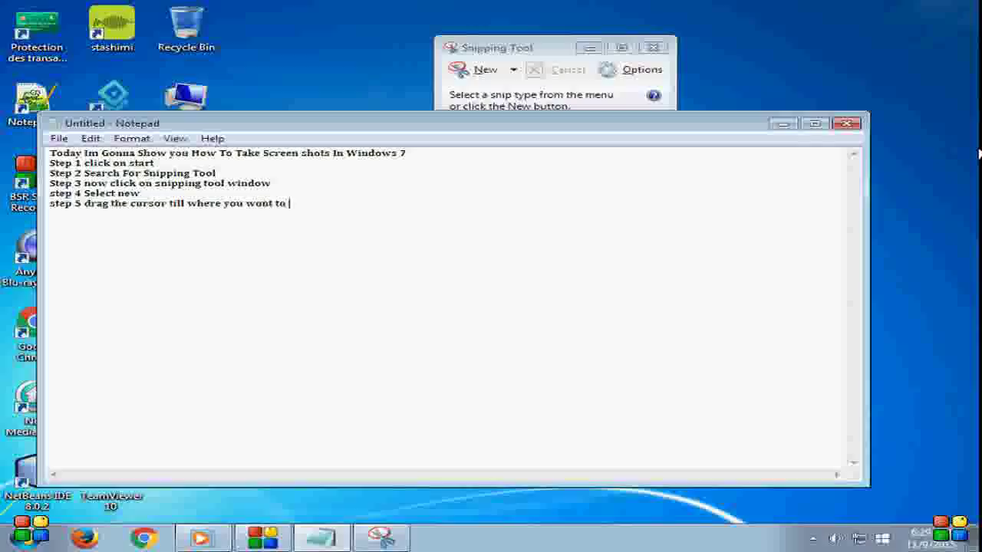
{"action": "type", "text": "wa"}
{"action": "key", "text": "BackSpace"}
{"action": "key", "text": "BackSpace"}
{"action": "key", "text": "BackSpace"}
{"action": "key", "text": "BackSpace"}
{"action": "type", "text": "ant to take sh"}
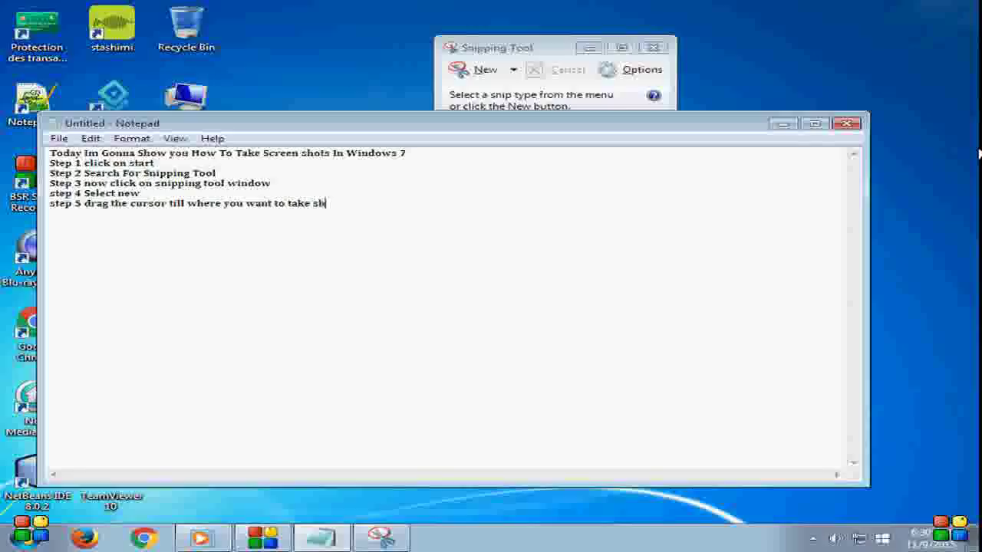
{"action": "key", "text": "BackSpace"}
{"action": "type", "text": "reen shot"}
Capture a new snip of the whole desktop area above the taskbar, and minimize the Snipping Tool
{"action": "left_click", "coordinate": [455, 70]}
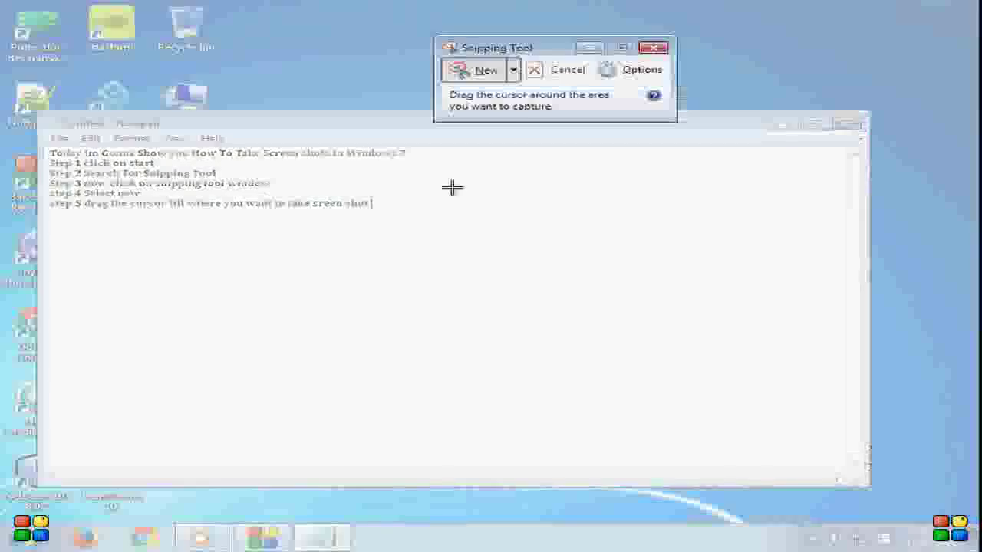
{"action": "left_click_drag", "start_coordinate": [1, 1], "coordinate": [975, 525]}
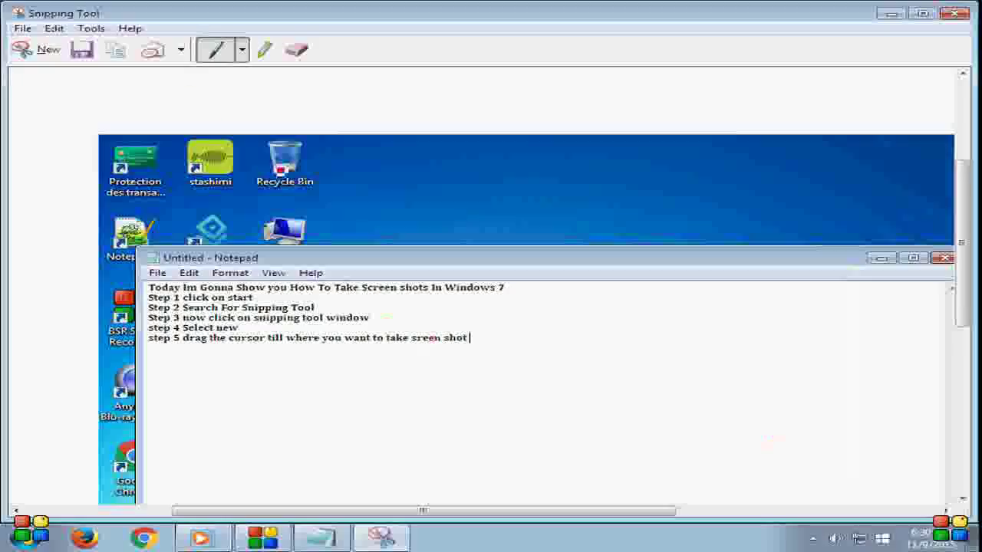
{"action": "left_click", "coordinate": [889, 13]}
Add the line "Step 6 now Select Save" at the end of the note in Notepad
{"action": "key", "text": "Return"}
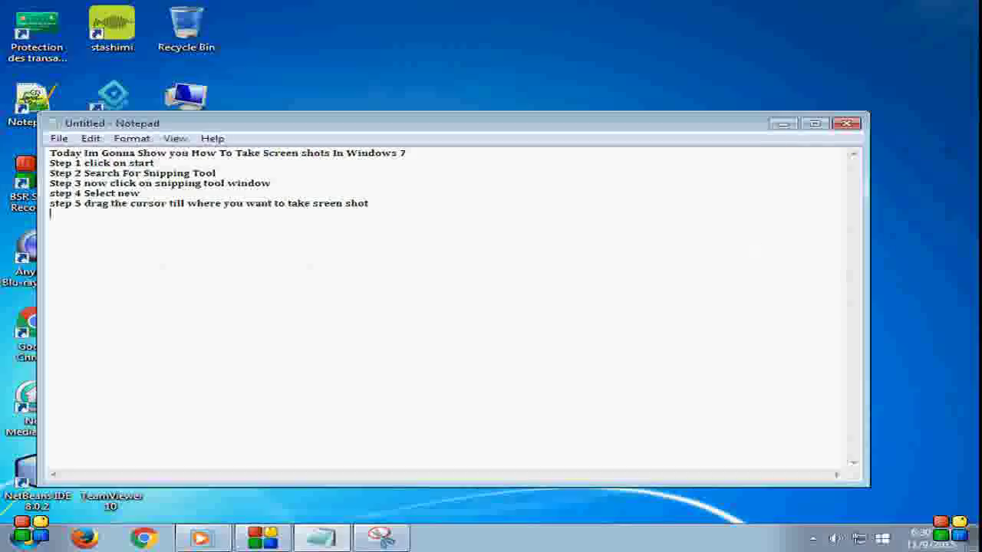
{"action": "type", "text": "Step 6 now Sele"}
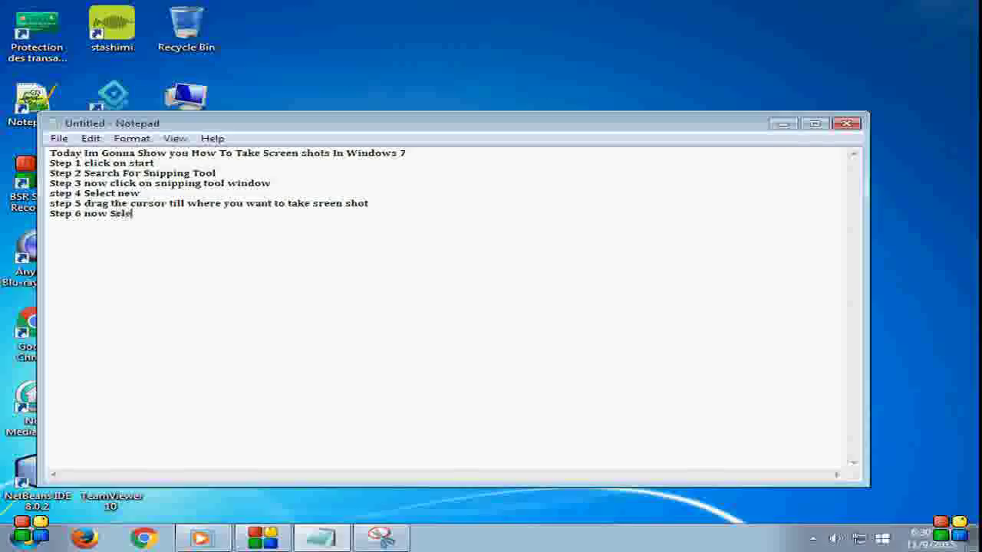
{"action": "type", "text": "ct Save"}
Switch to the Snipping Tool and save the snip to the Desktop as a PNG file named Capture
{"action": "left_click", "coordinate": [363, 542]}
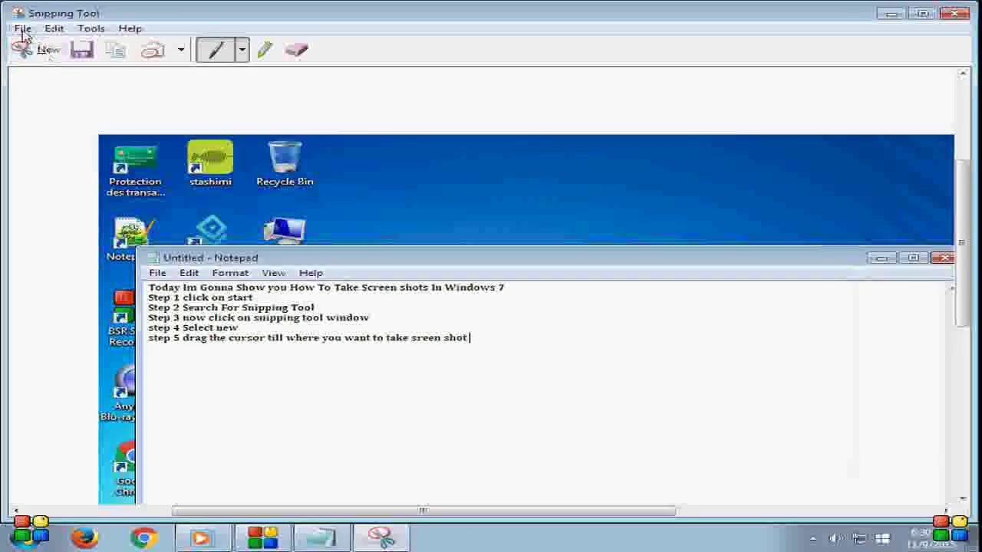
{"action": "left_click", "coordinate": [22, 28]}
{"action": "left_click", "coordinate": [66, 67]}
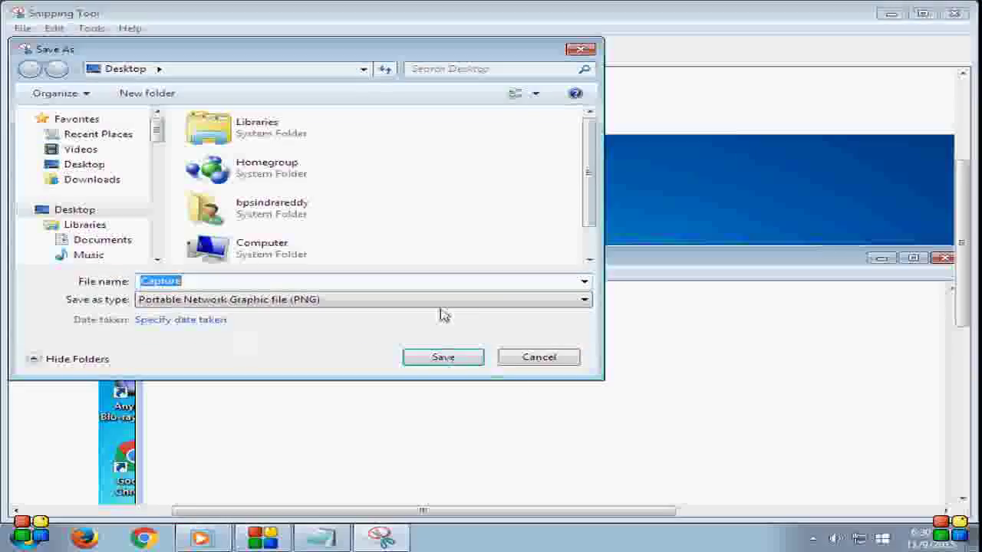
{"action": "left_click", "coordinate": [444, 357]}
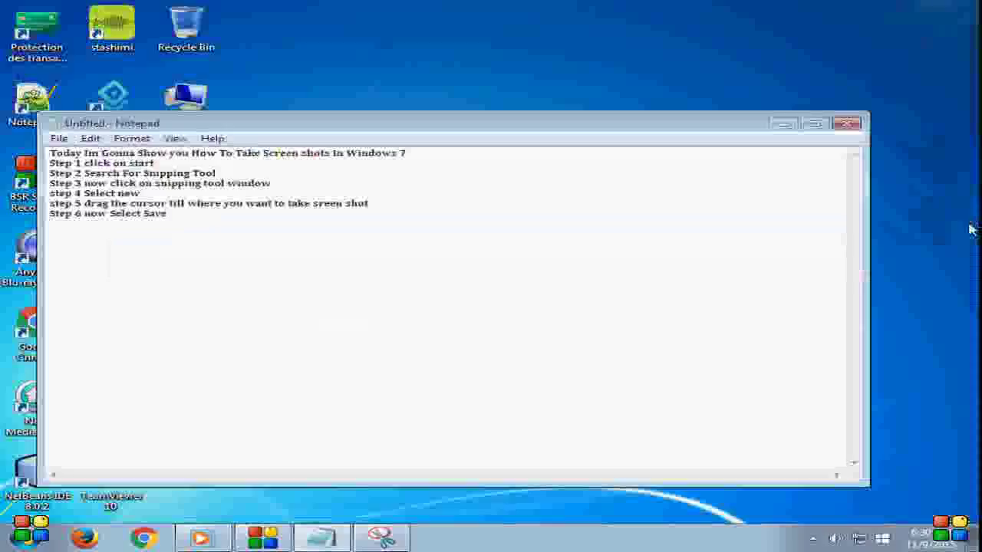
Add the line "And how your Captured Screen As been Saved on Desktop" below step 6 in the note
{"action": "key", "text": "Return"}
{"action": "type", "text": "S"}
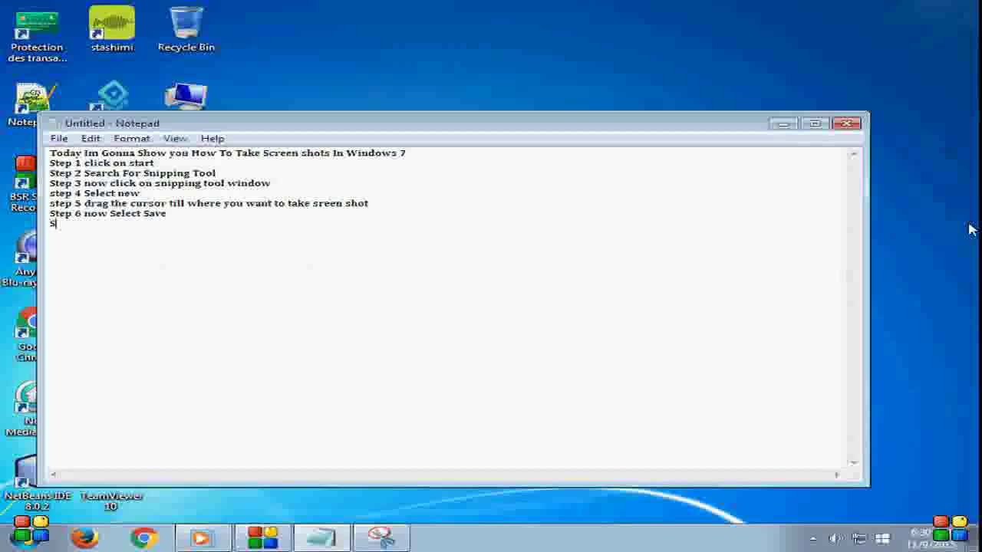
{"action": "key", "text": "BackSpace"}
{"action": "key", "text": "BackSpace"}
{"action": "key", "text": "Return"}
{"action": "type", "text": "And how yo"}
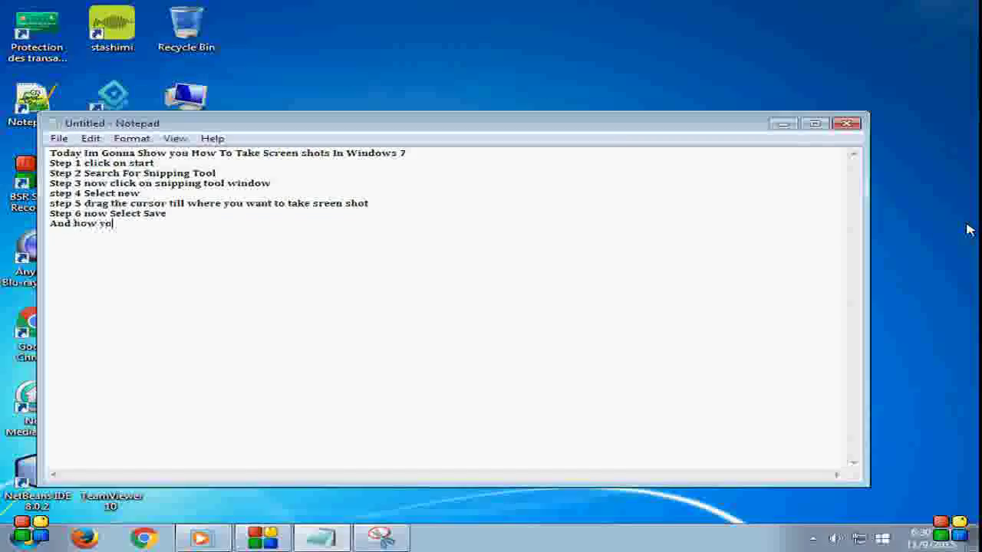
{"action": "type", "text": "ur Ca"}
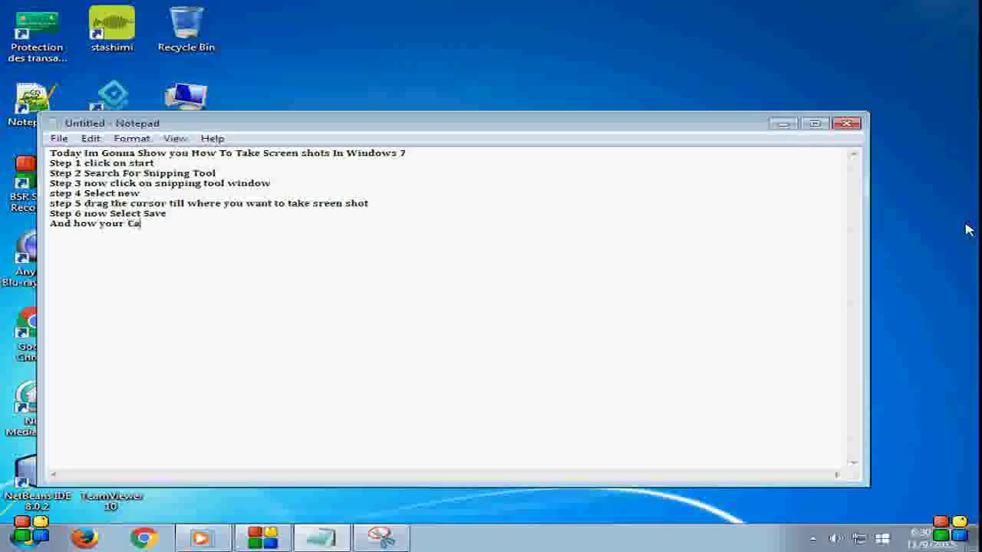
{"action": "type", "text": "ptured Screen As "}
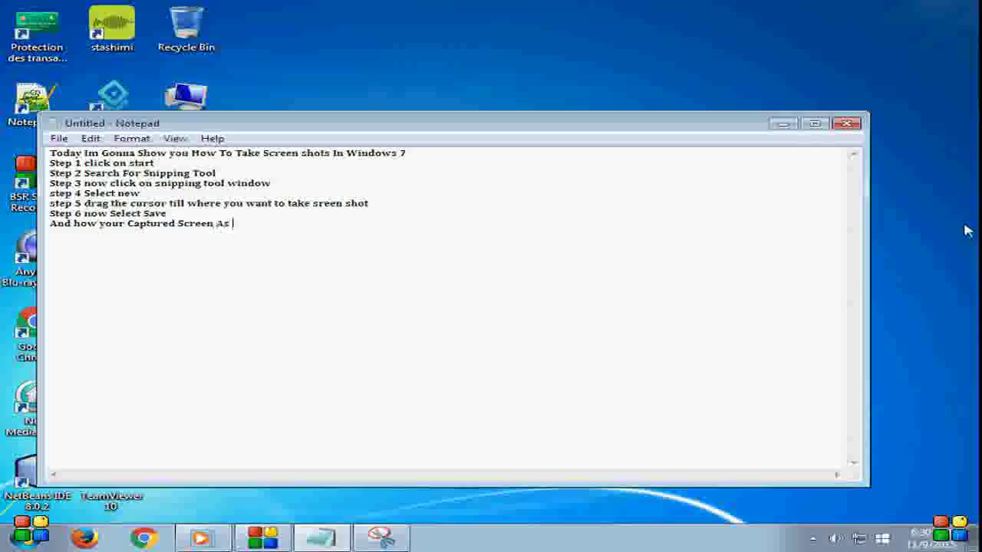
{"action": "type", "text": "been Saved on De"}
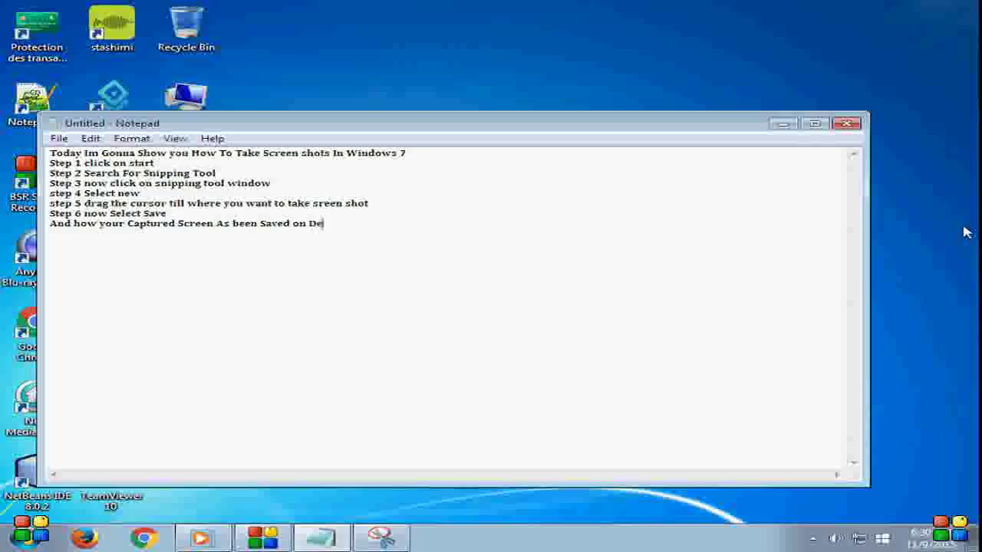
{"action": "type", "text": "skt"}
{"action": "key", "text": "BackSpace"}
{"action": "type", "text": "op"}
Leave two blank lines below the instructions and write "Thank you For Watching"
{"action": "key", "text": "Return"}
{"action": "key", "text": "Return"}
{"action": "key", "text": "Return"}
{"action": "type", "text": "Thank you "}
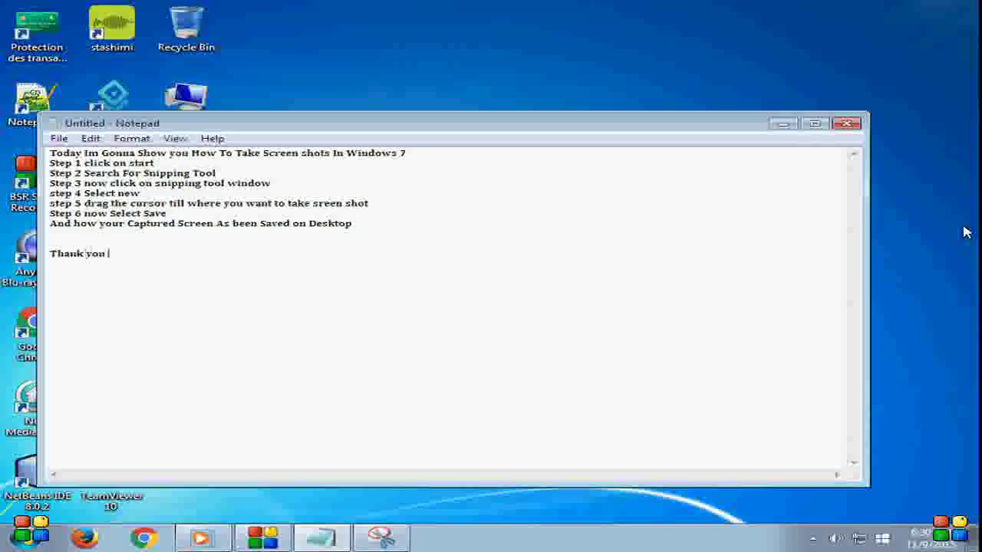
{"action": "type", "text": "Fo rWatch"}
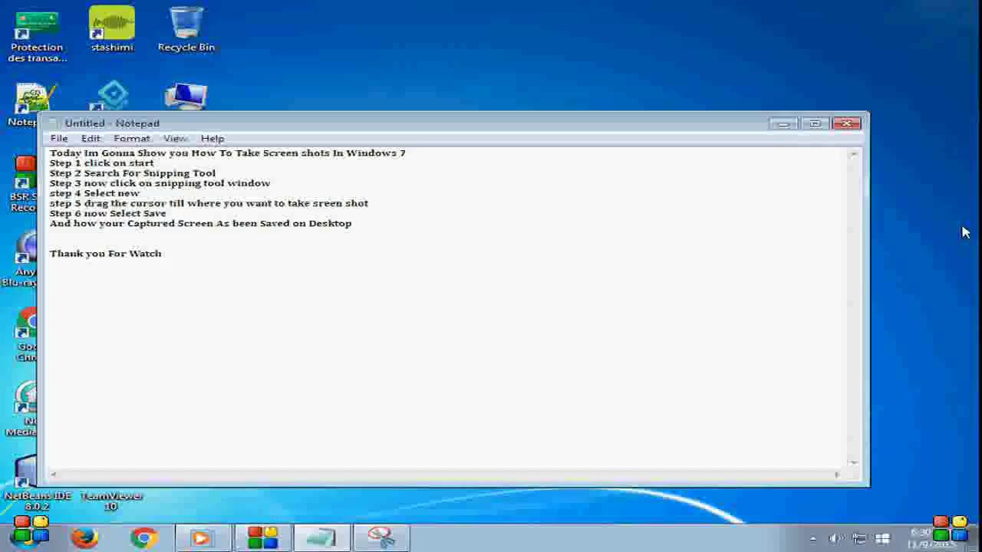
{"action": "type", "text": "ing"}
Add the closing lines "Have Great Day if dont understand How done that" and "please Comment Below Ill respond !!"
{"action": "key", "text": "Return"}
{"action": "type", "text": "Havi"}
{"action": "type", "text": "e Great Day "}
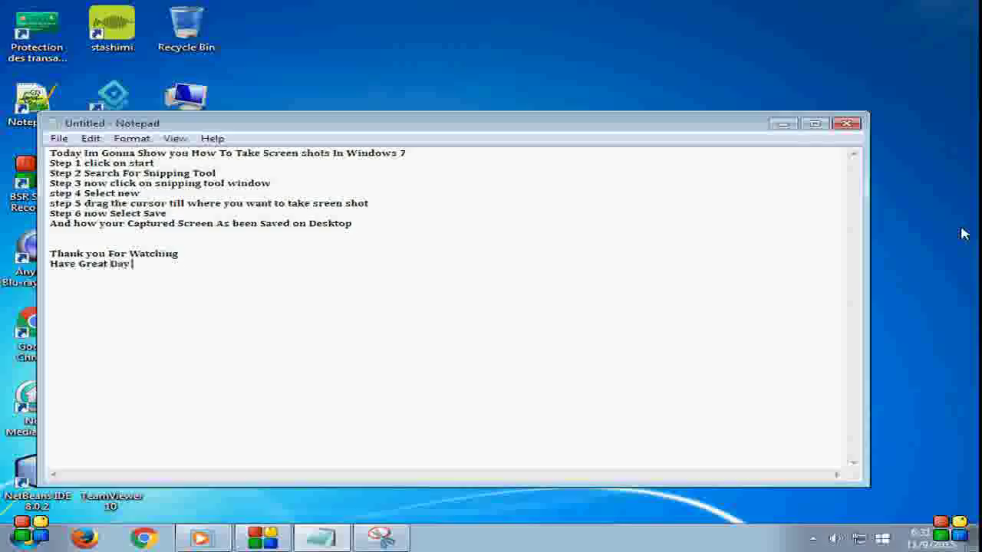
{"action": "type", "text": "if dont under"}
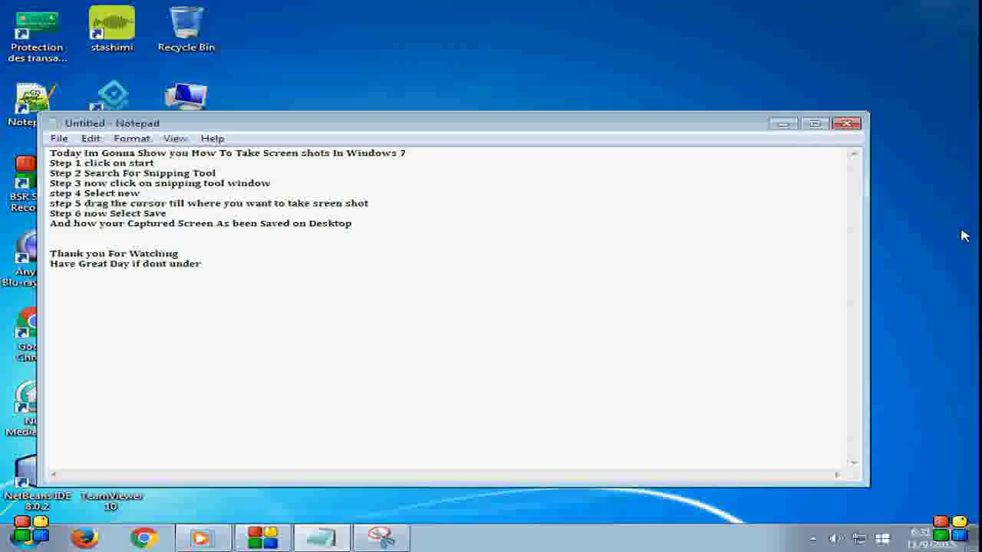
{"action": "type", "text": "stand Ho"}
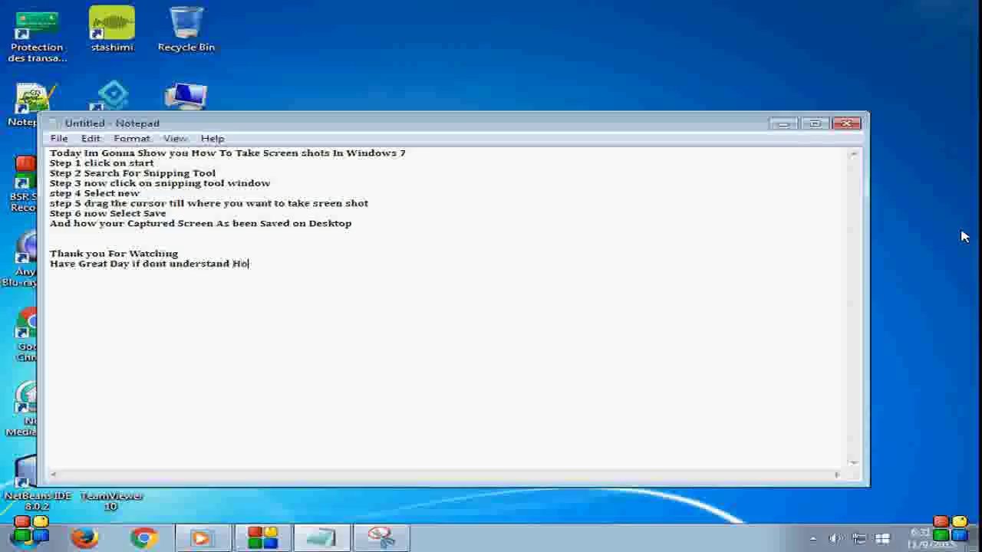
{"action": "type", "text": "w done that p"}
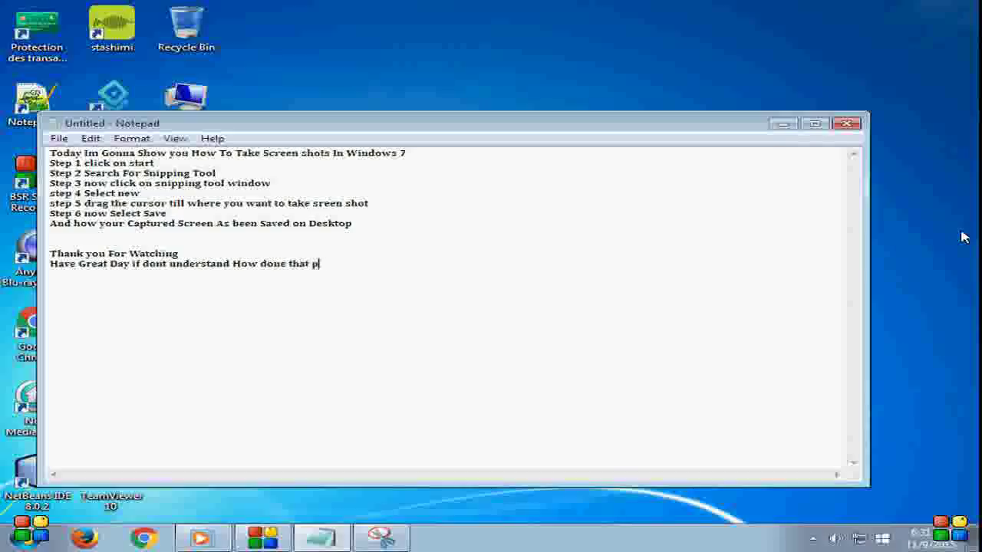
{"action": "type", "text": "please Co"}
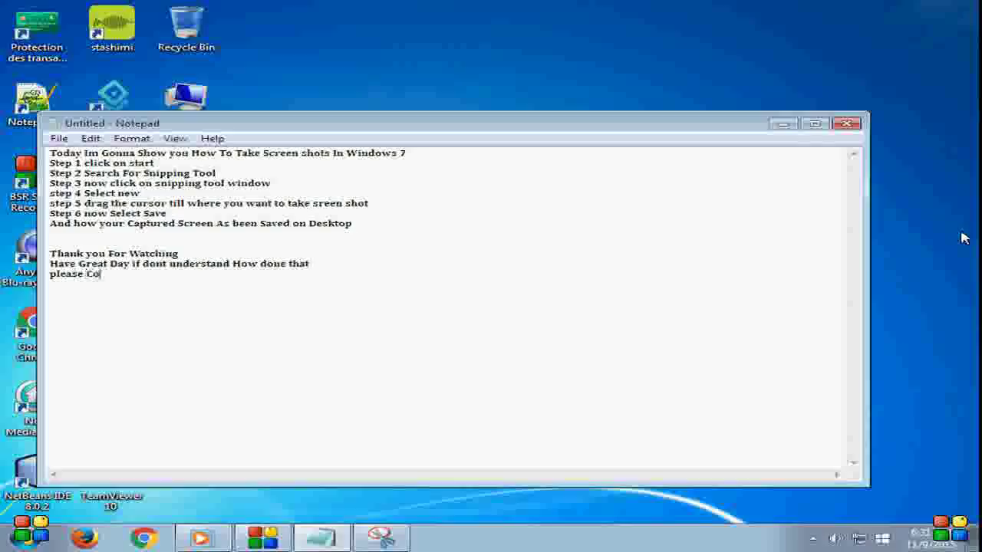
{"action": "type", "text": "mment Bel"}
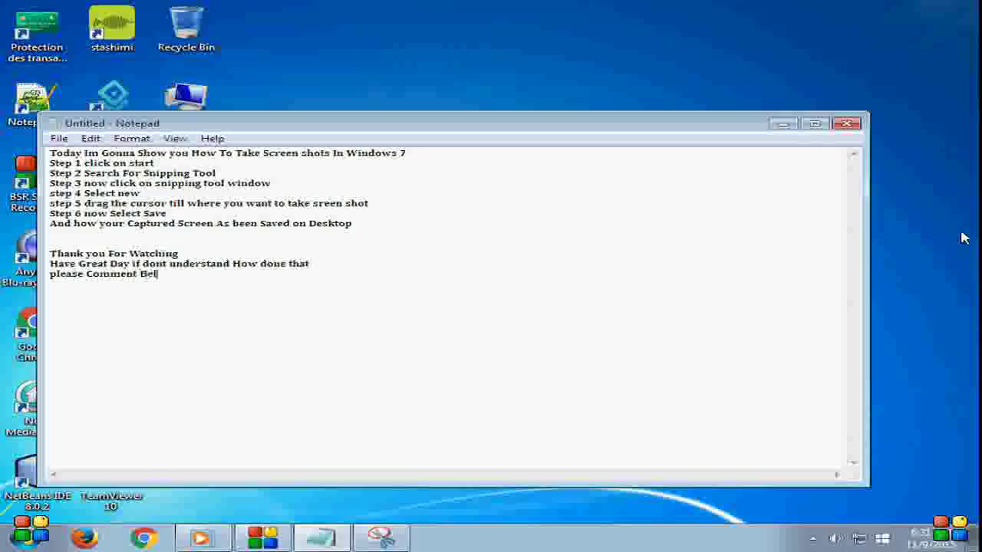
{"action": "type", "text": "ow Ill respond"}
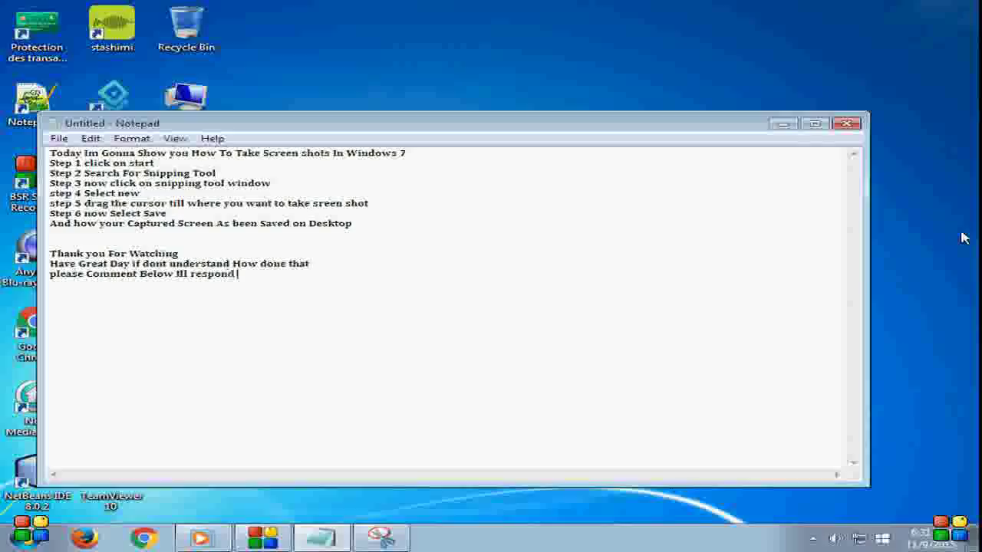
{"action": "type", "text": " !!"}
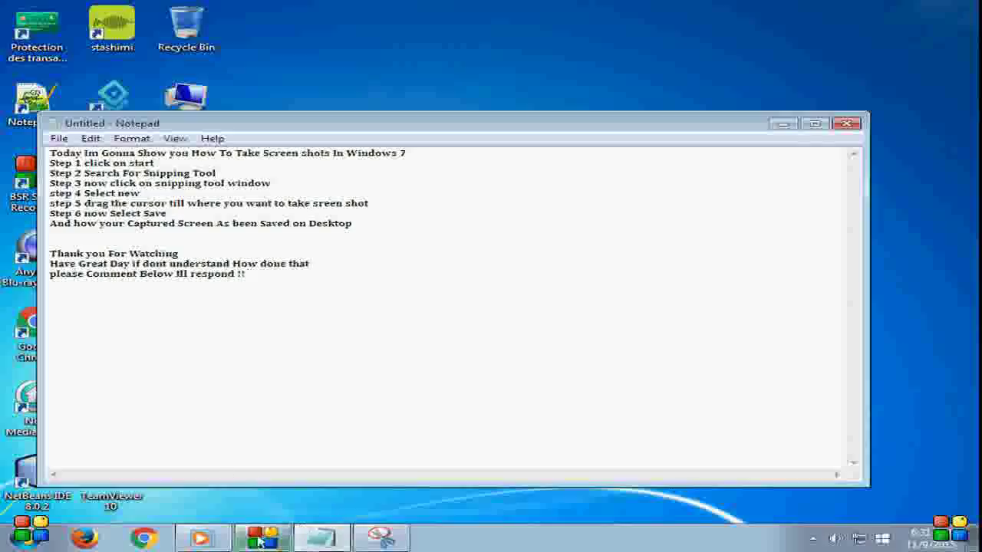
Switch to the Snipping Tool to view the captured snip
{"action": "left_click", "coordinate": [381, 539]}
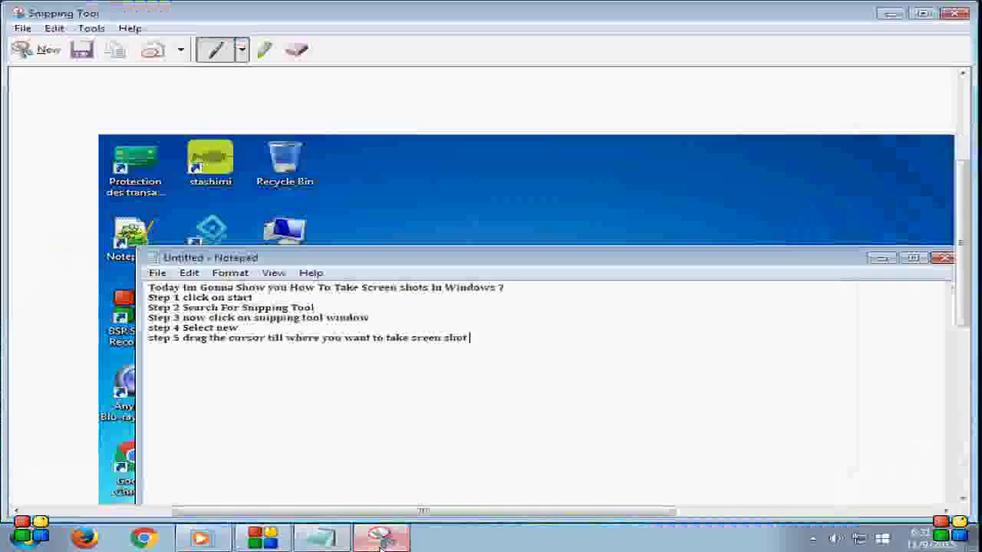